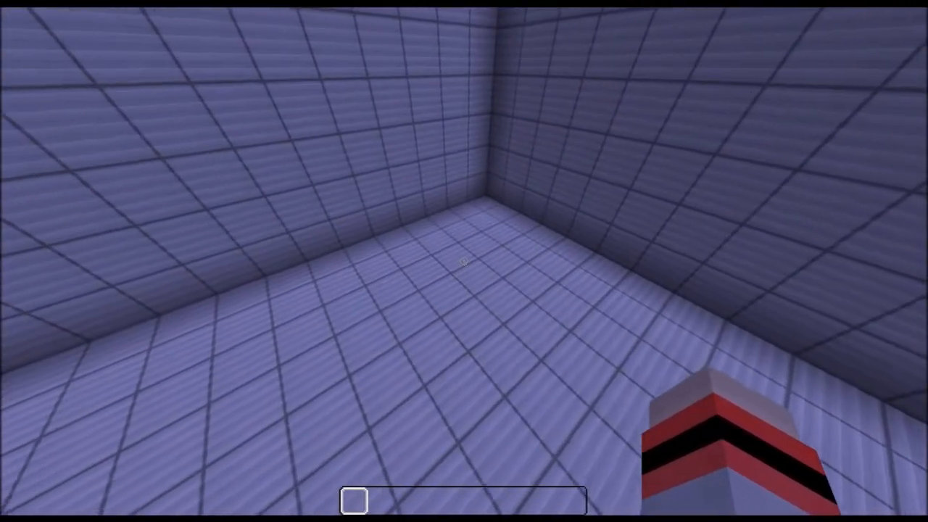
Give yourself a command block via /give @a minecraft:command_block with tab completion
{"action": "key", "text": "e"}
{"action": "key", "text": "Escape"}
{"action": "key", "text": "slash"}
{"action": "type", "text": "gi"}
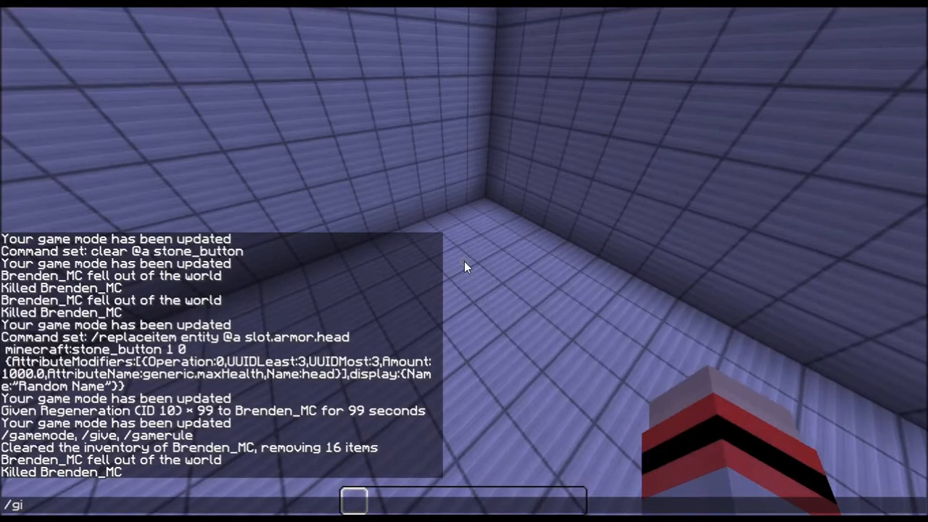
{"action": "type", "text": "ve @a co"}
{"action": "key", "text": "Tab"}
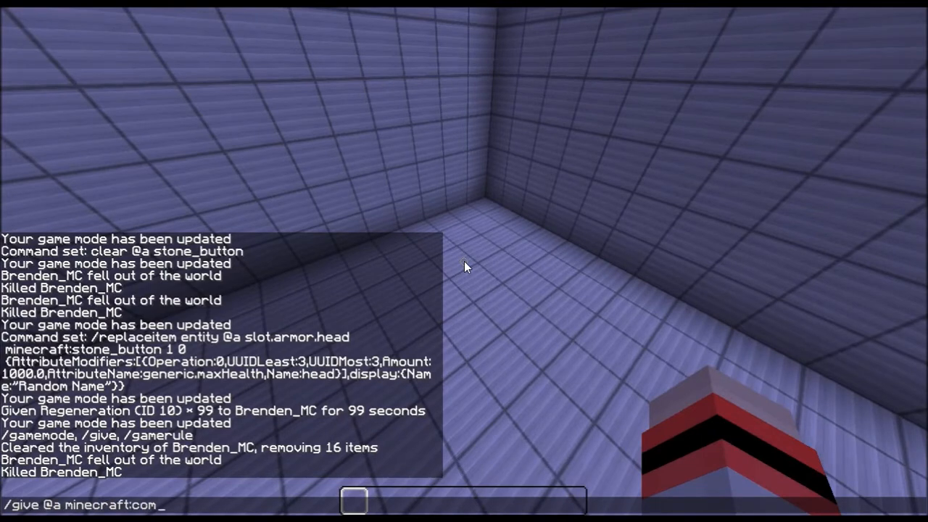
{"action": "key", "text": "Tab"}
{"action": "key", "text": "Tab"}
{"action": "key", "text": "Tab"}
{"action": "key", "text": "Return"}
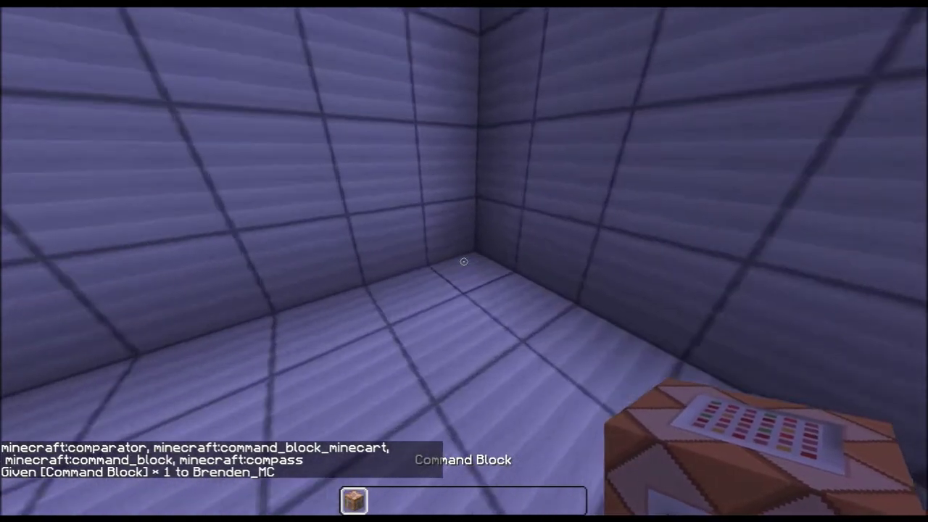
Place the command block on the floor and bring up its empty command editor
{"action": "right_click", "coordinate": [465, 262]}
{"action": "right_click", "coordinate": [464, 262]}
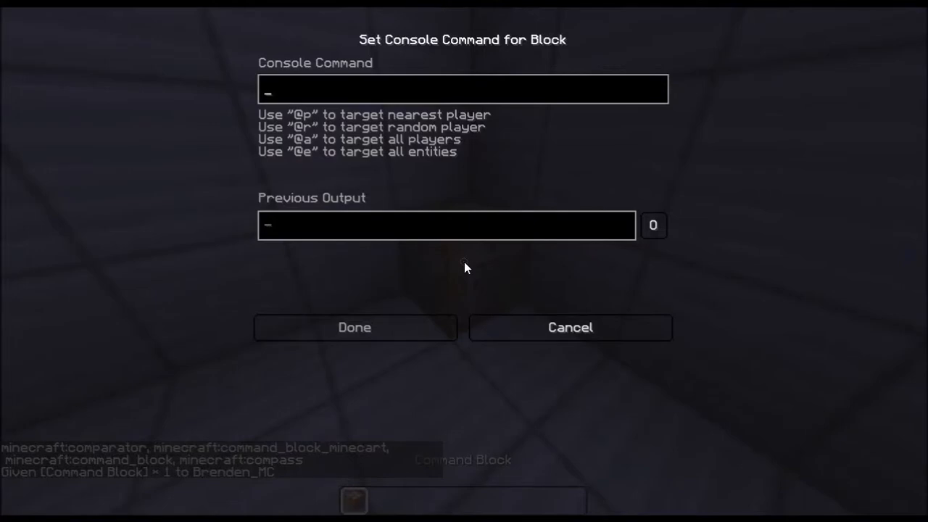
Set the lower command block to fill ~ ~1 ~ ~ ~1 ~ air and confirm it
{"action": "key", "text": "Escape"}
{"action": "right_click", "coordinate": [464, 262]}
{"action": "type", "text": "f"}
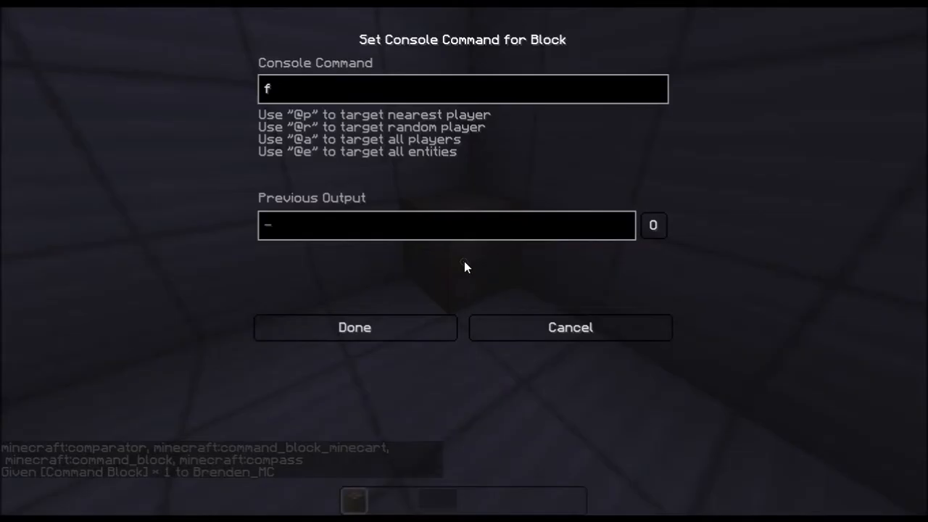
{"action": "type", "text": "ill ~ ~"}
{"action": "type", "text": "1 ~ ~ ~"}
{"action": "type", "text": "1 ~ "}
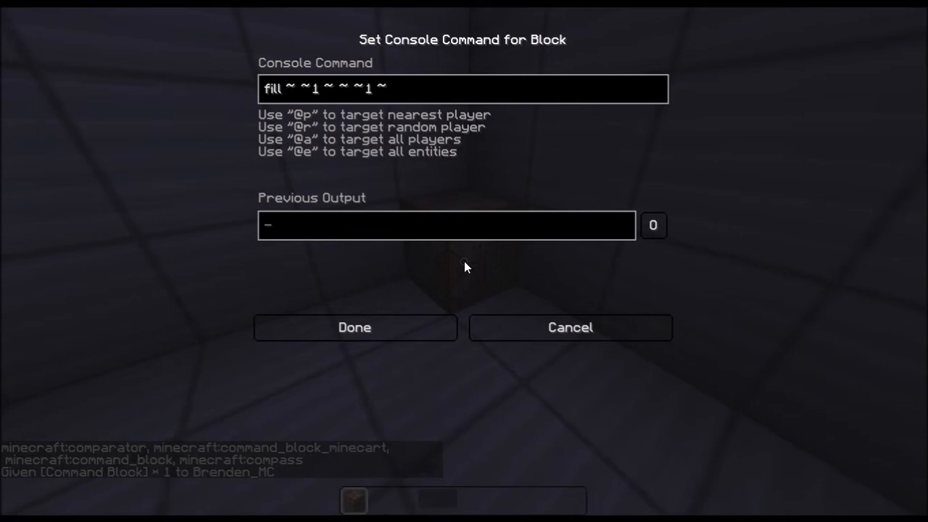
{"action": "type", "text": "air"}
{"action": "key", "text": "Return"}
Place a second command block above it holding fill ~ ~-1 ~ ~ ~-1 ~ redstone_block
{"action": "right_click", "coordinate": [464, 261]}
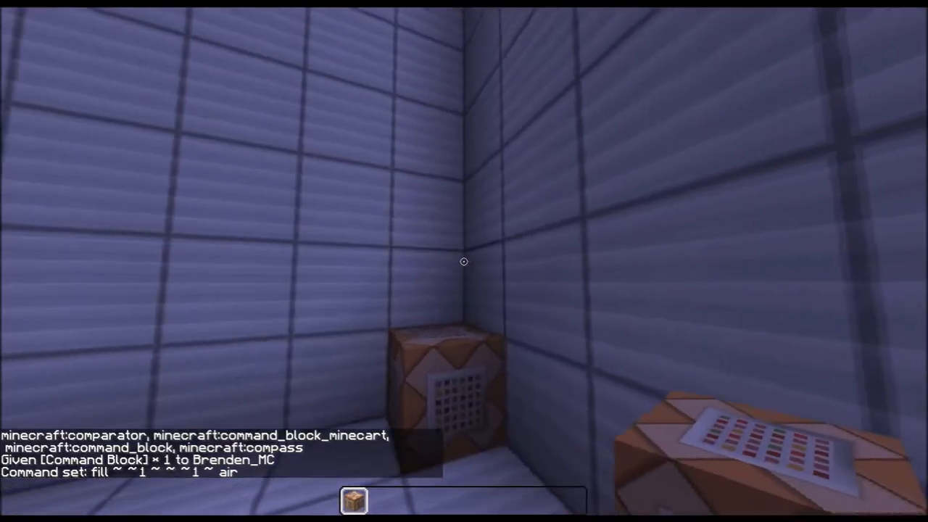
{"action": "right_click", "coordinate": [464, 261]}
{"action": "type", "text": "e"}
{"action": "key", "text": "BackSpace"}
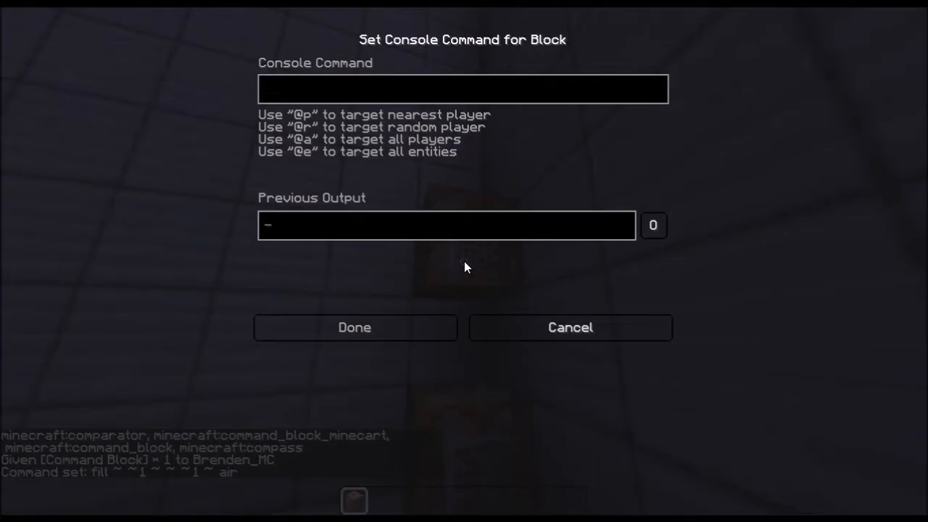
{"action": "type", "text": "fill~"}
{"action": "key", "text": "BackSpace"}
{"action": "type", "text": "~ ~ -1 ~ ~"}
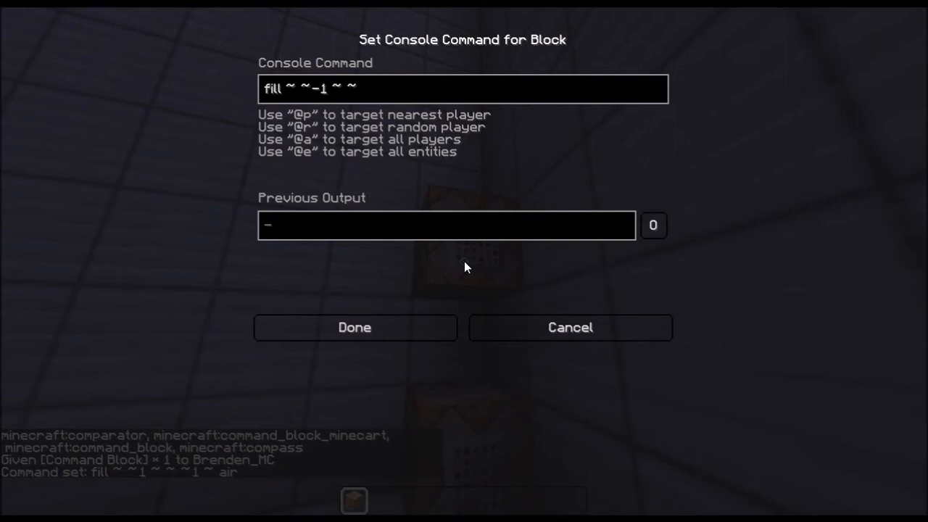
{"action": "type", "text": " ~-1 ~ "}
{"action": "type", "text": "re"}
{"action": "type", "text": "dstone"}
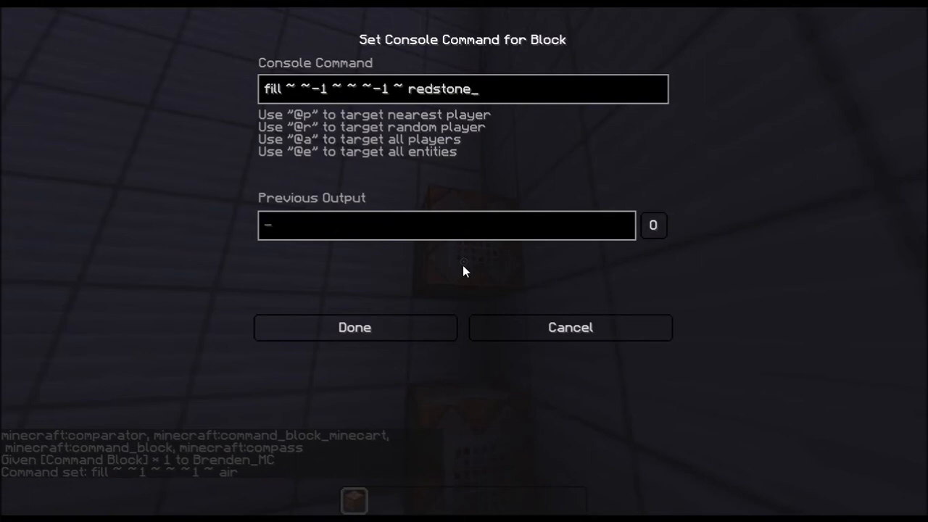
{"action": "type", "text": "_block"}
{"action": "left_click", "coordinate": [393, 331]}
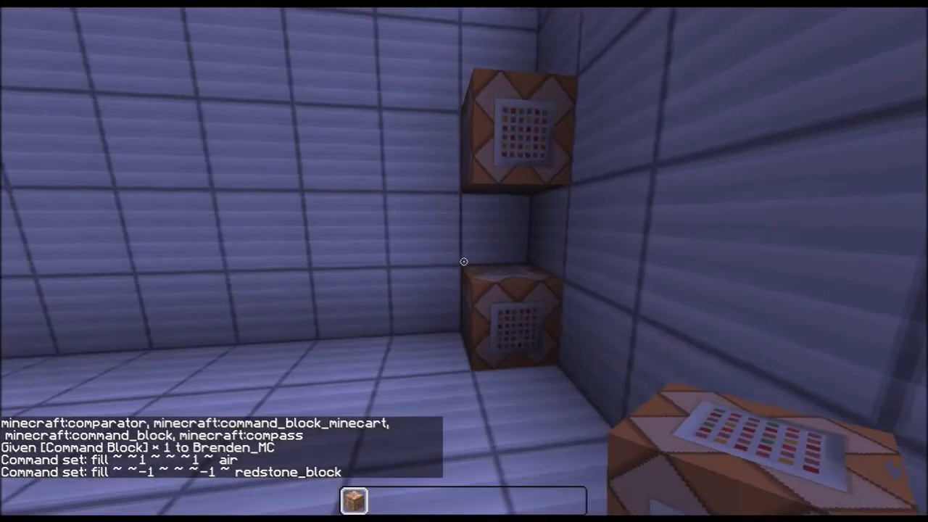
Take a Block of Redstone from the creative inventory's Redstone tab
{"action": "key", "text": "e"}
{"action": "left_click", "coordinate": [428, 151]}
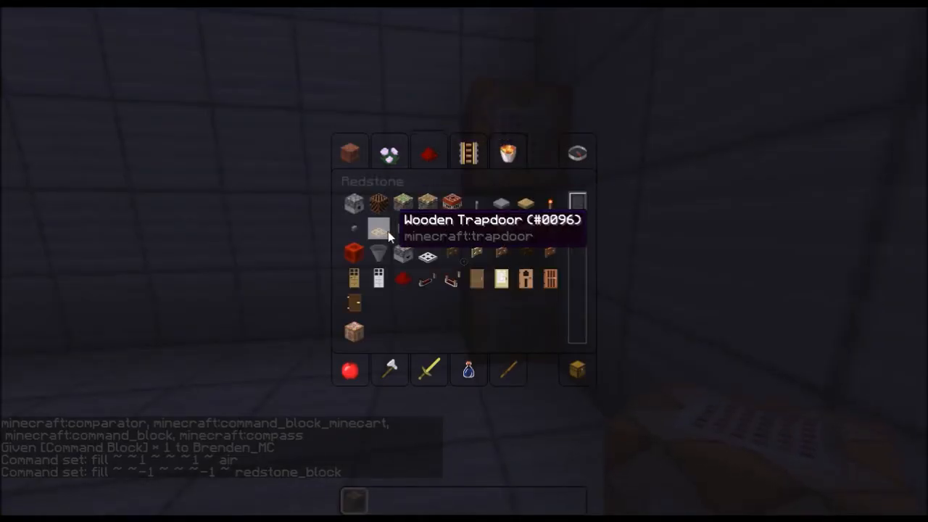
{"action": "left_click", "coordinate": [375, 319]}
{"action": "key", "text": "Escape"}
Place the redstone block in the gap between the two command blocks to start the clock
{"action": "right_click", "coordinate": [464, 261]}
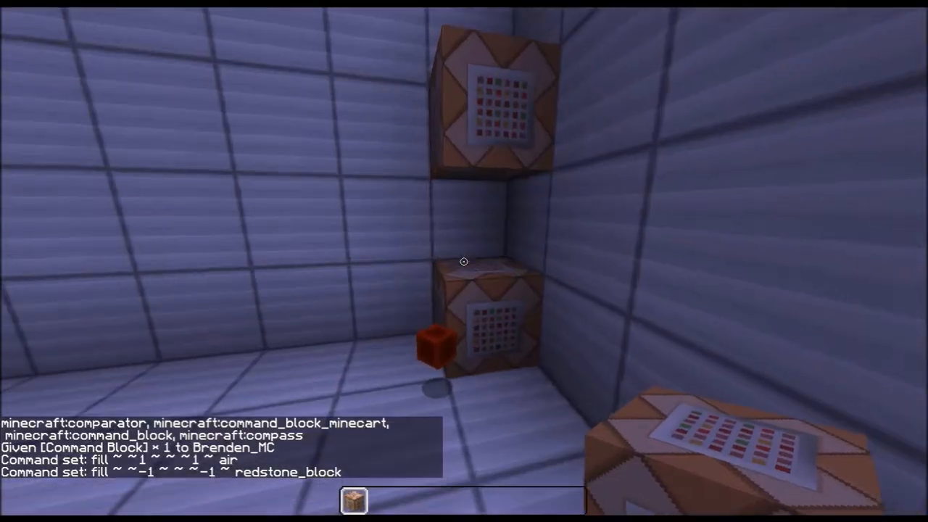
{"action": "scroll", "coordinate": [464, 261], "scroll_direction": "down", "scroll_amount": 1}
{"action": "right_click", "coordinate": [464, 262]}
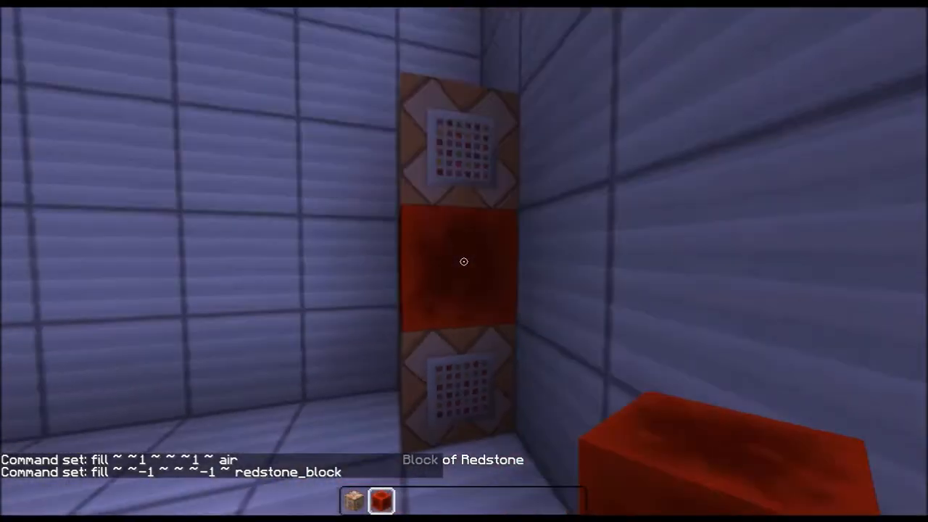
{"action": "left_click", "coordinate": [464, 261]}
{"action": "right_click", "coordinate": [464, 262]}
Start a testfor command in a third command block, then leave its editor
{"action": "key", "text": "w"}
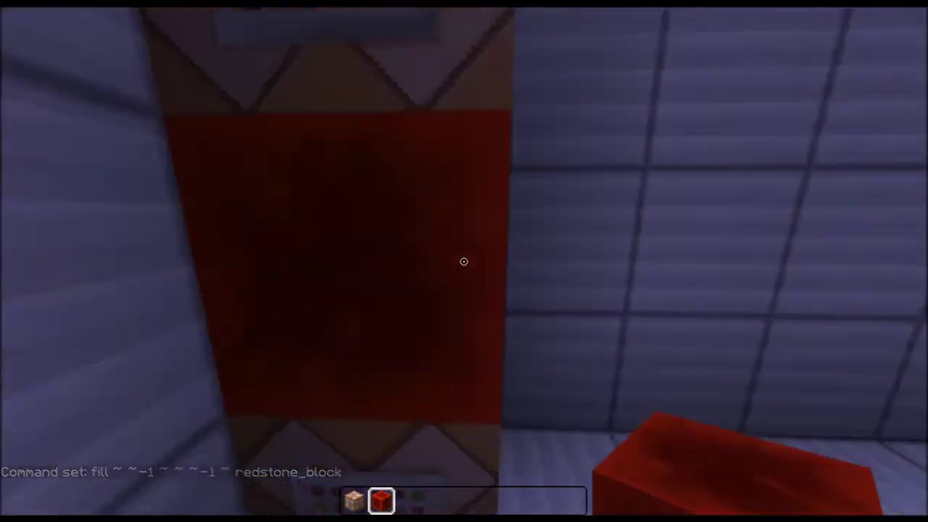
{"action": "scroll", "coordinate": [464, 262], "scroll_direction": "up", "scroll_amount": 1}
{"action": "right_click", "coordinate": [465, 262]}
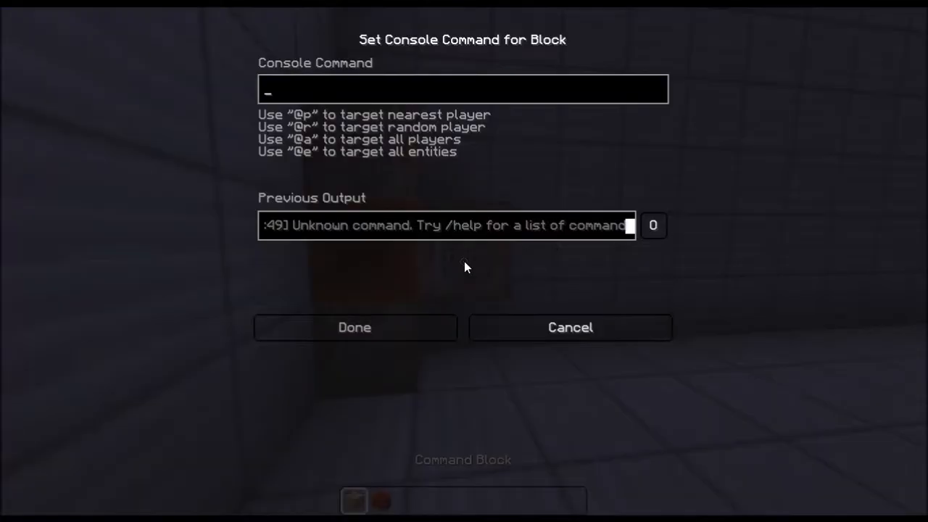
{"action": "type", "text": "testfor"}
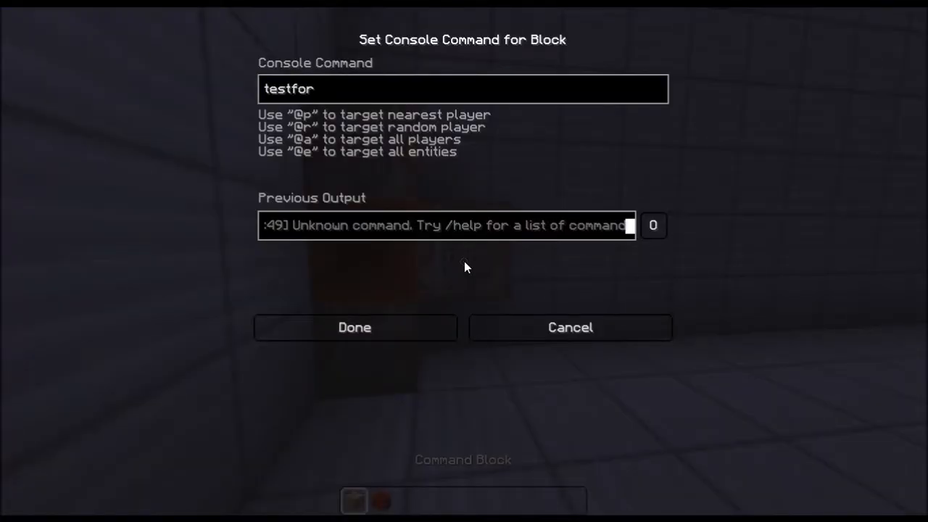
{"action": "key", "text": "Escape"}
Run /scoreboard objectives add Tutor dummy Tutor to create the Tutor objective
{"action": "key", "text": "slash"}
{"action": "type", "text": "scor"}
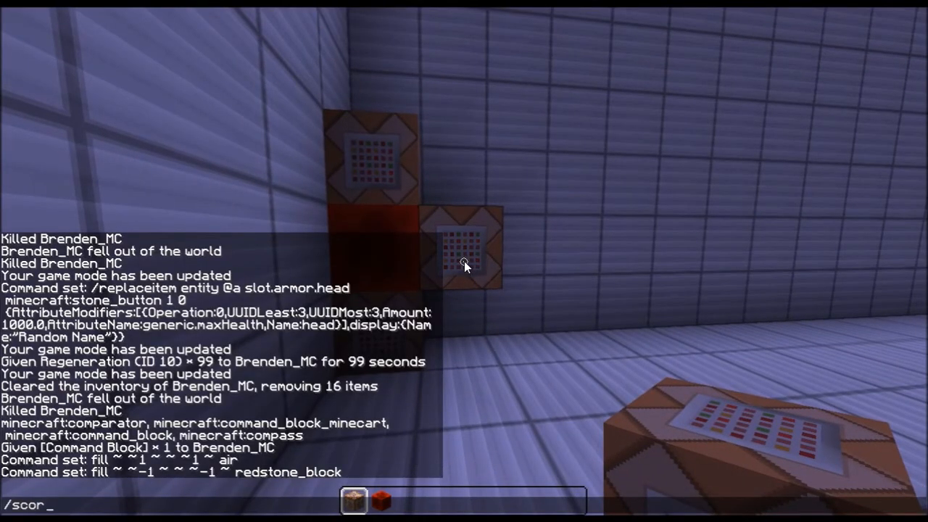
{"action": "type", "text": "eboard objec"}
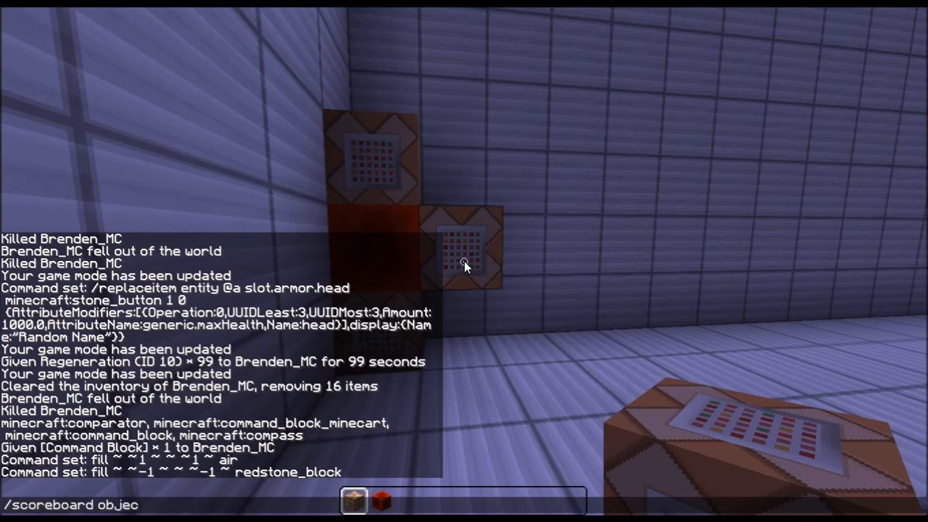
{"action": "type", "text": "tives add"}
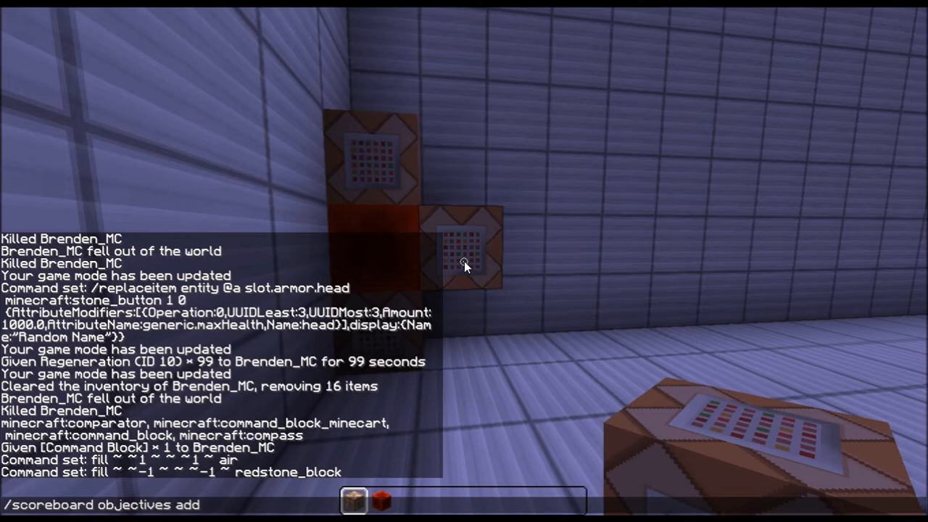
{"action": "key", "text": "BackSpace"}
{"action": "type", "text": "ut"}
{"action": "key", "text": "BackSpace"}
{"action": "key", "text": "BackSpace"}
{"action": "key", "text": "BackSpace"}
{"action": "type", "text": "T"}
{"action": "type", "text": "utor "}
{"action": "type", "text": "dummy "}
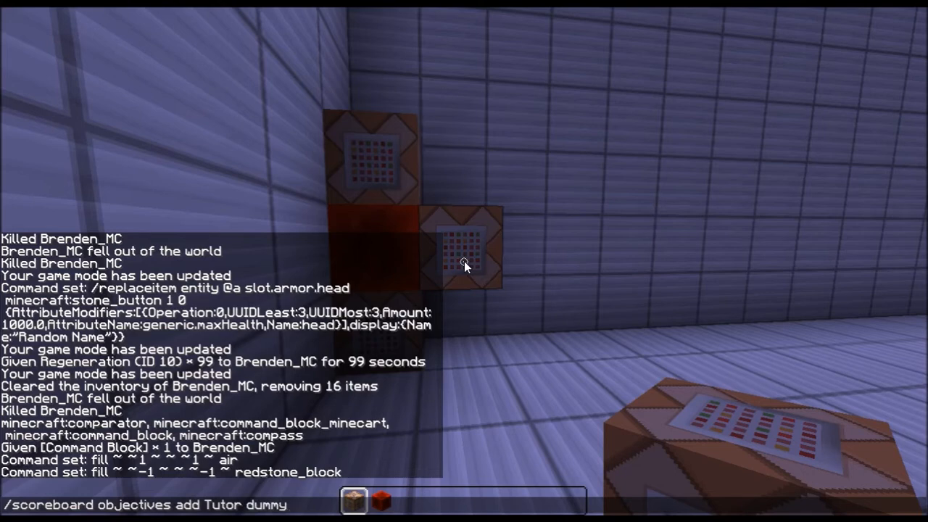
{"action": "type", "text": "Tut"}
{"action": "type", "text": "or"}
{"action": "key", "text": "Return"}
{"action": "key", "text": "w"}
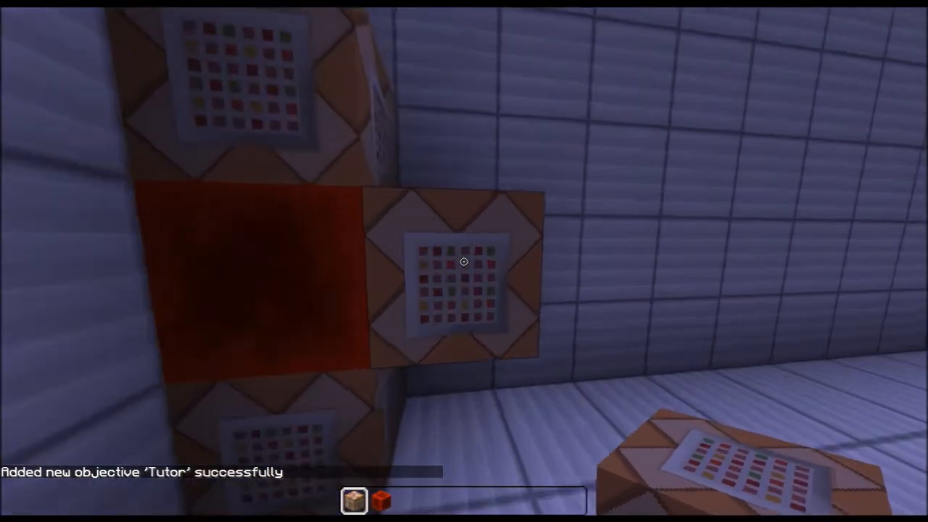
Find the right command block, closing the wrong one's editor first
{"action": "right_click", "coordinate": [465, 264]}
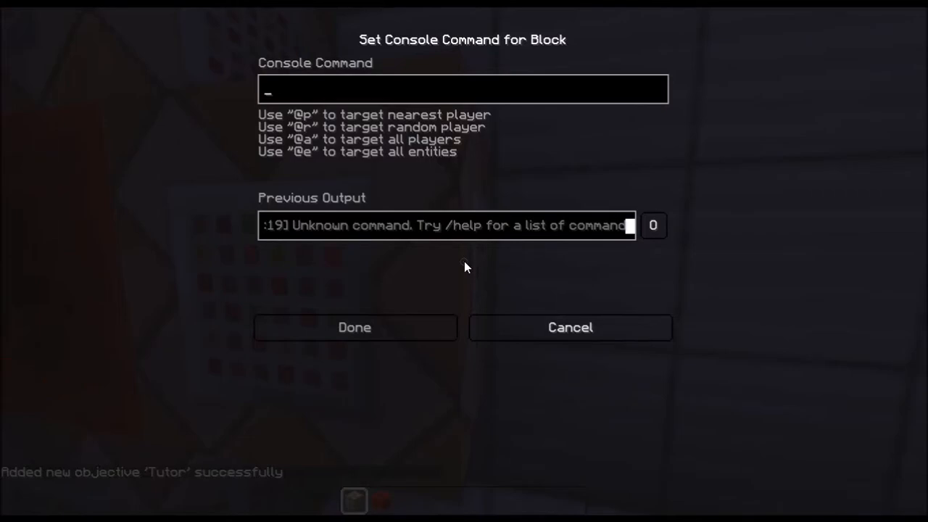
{"action": "key", "text": "Escape"}
{"action": "right_click", "coordinate": [464, 264]}
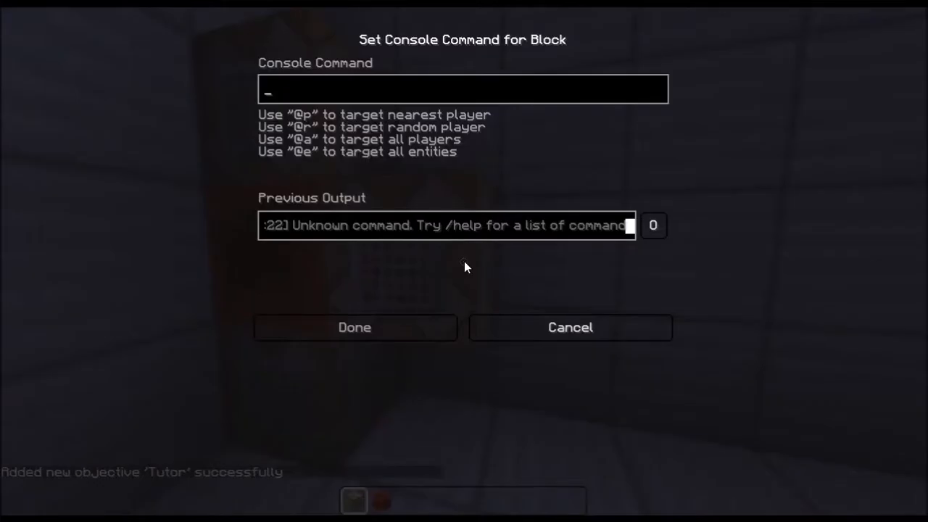
{"action": "type", "text": "tes"}
{"action": "type", "text": "ftro"}
Set its command to testfor @p[score_Tutor=1,score_Tutor_min=1] and confirm
{"action": "key", "text": "BackSpace"}
{"action": "key", "text": "BackSpace"}
{"action": "key", "text": "BackSpace"}
{"action": "key", "text": "BackSpace"}
{"action": "type", "text": "tfor @p"}
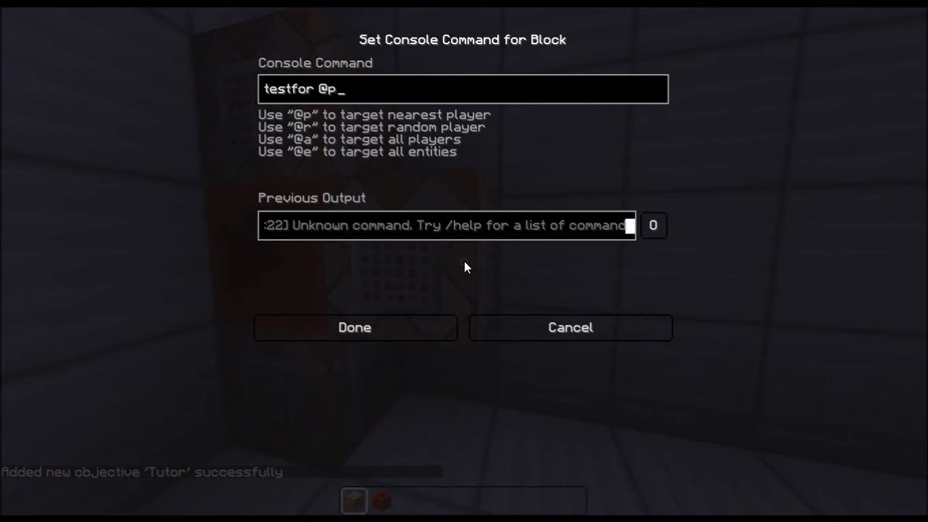
{"action": "type", "text": "["}
{"action": "type", "text": "score_"}
{"action": "type", "text": "tut"}
{"action": "key", "text": "BackSpace"}
{"action": "key", "text": "BackSpace"}
{"action": "key", "text": "BackSpace"}
{"action": "type", "text": "Tutor=1,"}
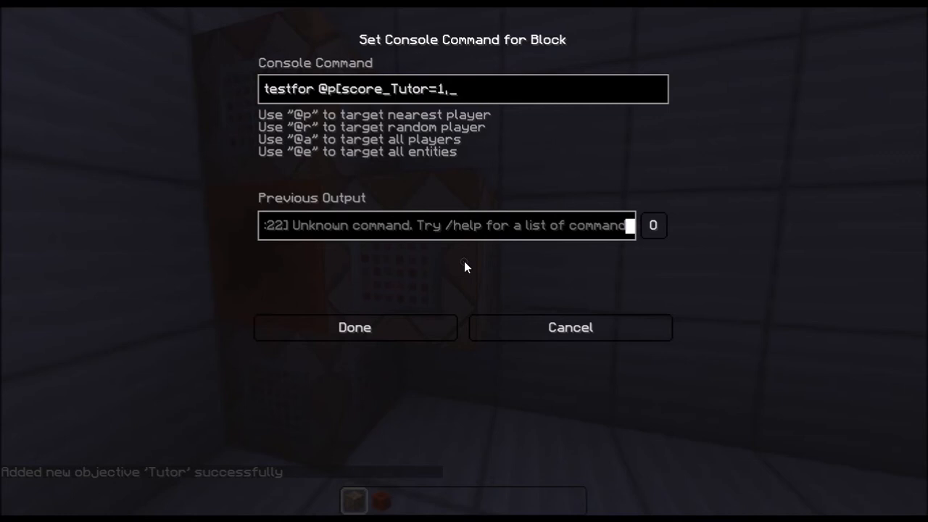
{"action": "type", "text": "scor"}
{"action": "type", "text": "e"}
{"action": "type", "text": "_Tutor_"}
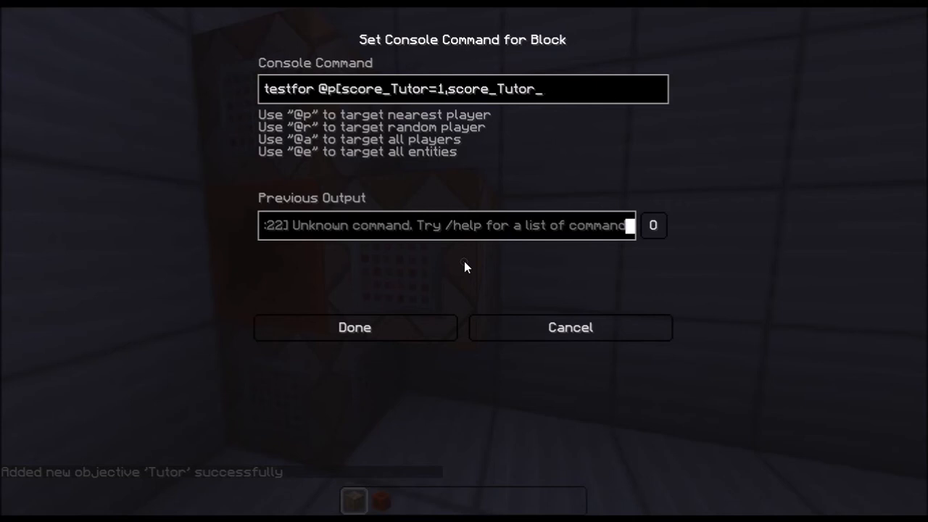
{"action": "type", "text": "min=1"}
{"action": "type", "text": "]"}
{"action": "left_click", "coordinate": [405, 328]}
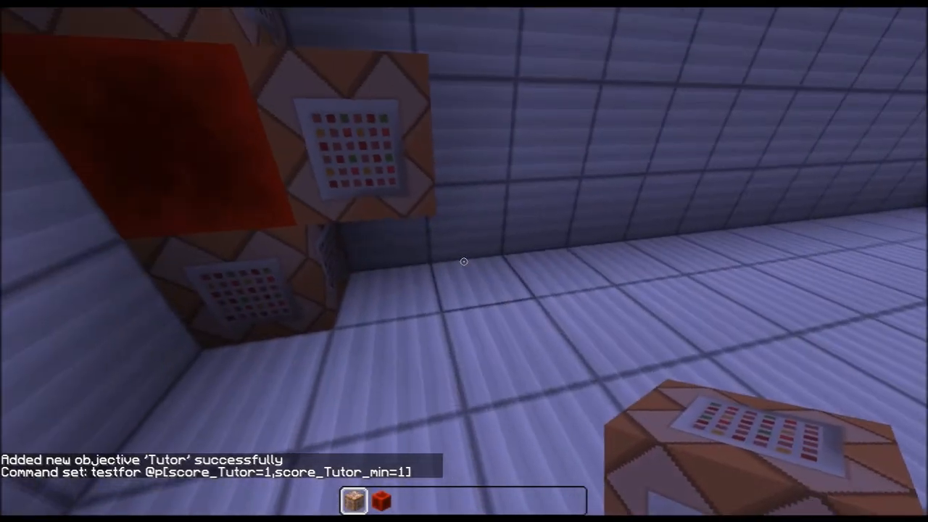
{"action": "scroll", "coordinate": [464, 262], "scroll_direction": "down", "scroll_amount": 1}
{"action": "scroll", "coordinate": [465, 262], "scroll_direction": "down", "scroll_amount": 1}
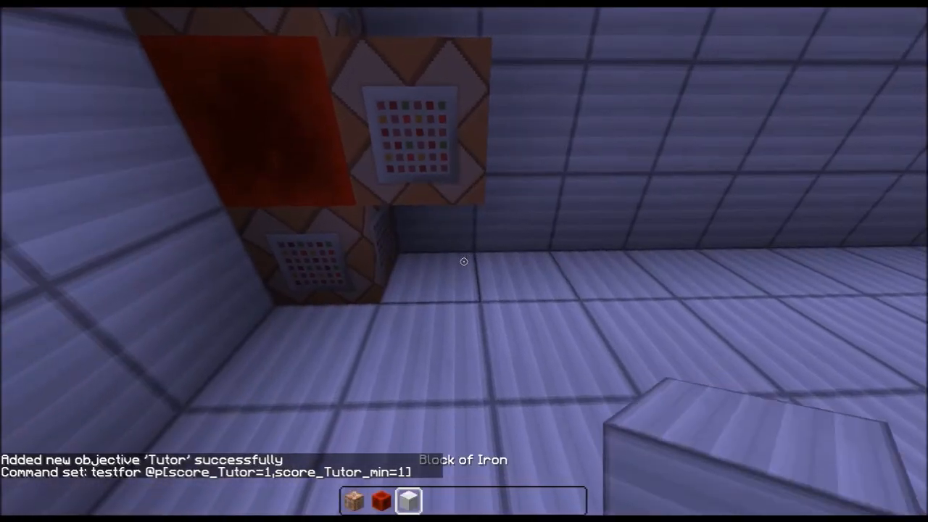
Take a Redstone Comparator from the inventory and place it on the iron block beside the testfor block
{"action": "key", "text": "e"}
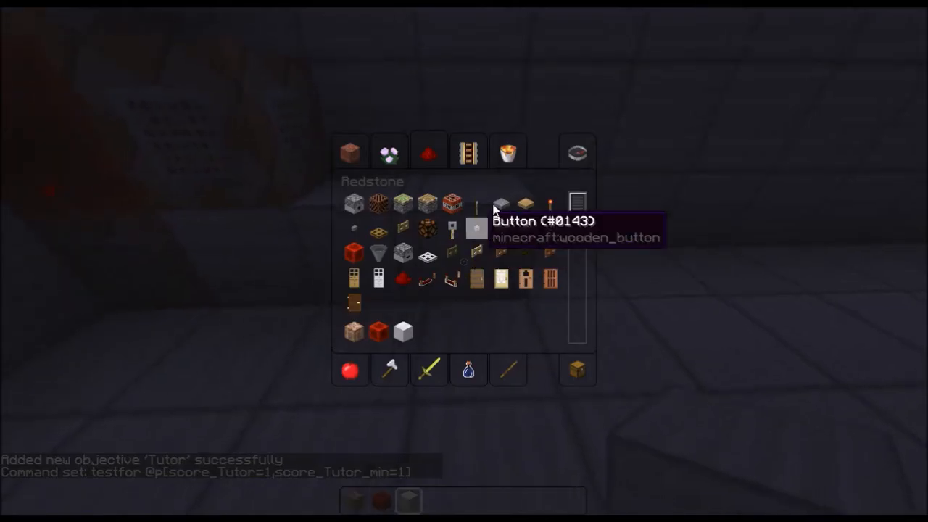
{"action": "left_click", "coordinate": [451, 281], "text": "shift"}
{"action": "key", "text": "Escape"}
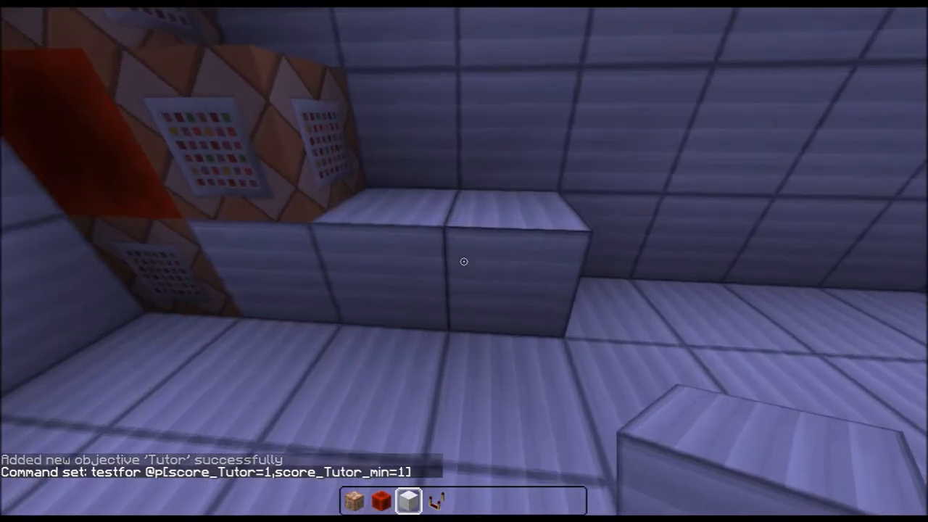
{"action": "scroll", "coordinate": [464, 262], "scroll_direction": "down", "scroll_amount": 1}
{"action": "right_click", "coordinate": [464, 262]}
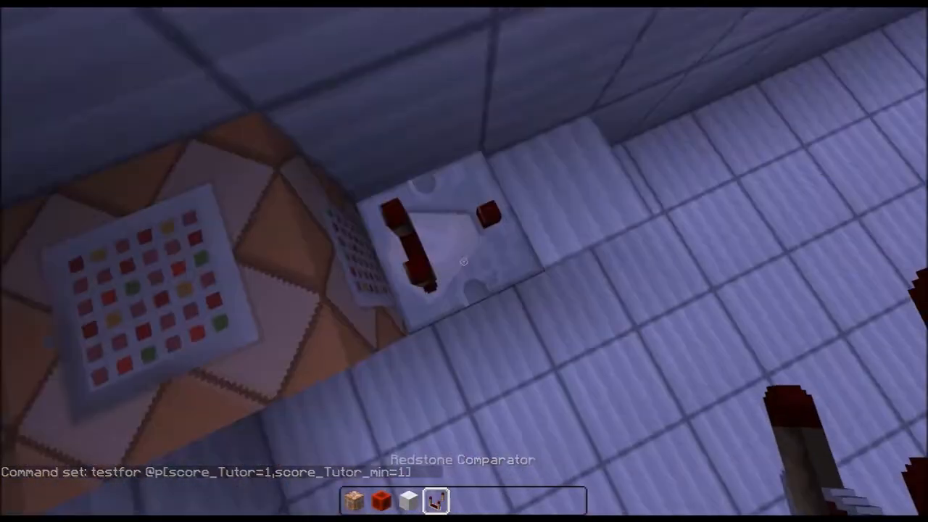
{"action": "key", "text": "slash"}
{"action": "type", "text": "scoreboard ob"}
Run /scoreboard objectives setdisplay sidebar Tutor to show Tutor in the sidebar
{"action": "key", "text": "Tab"}
{"action": "type", "text": "s"}
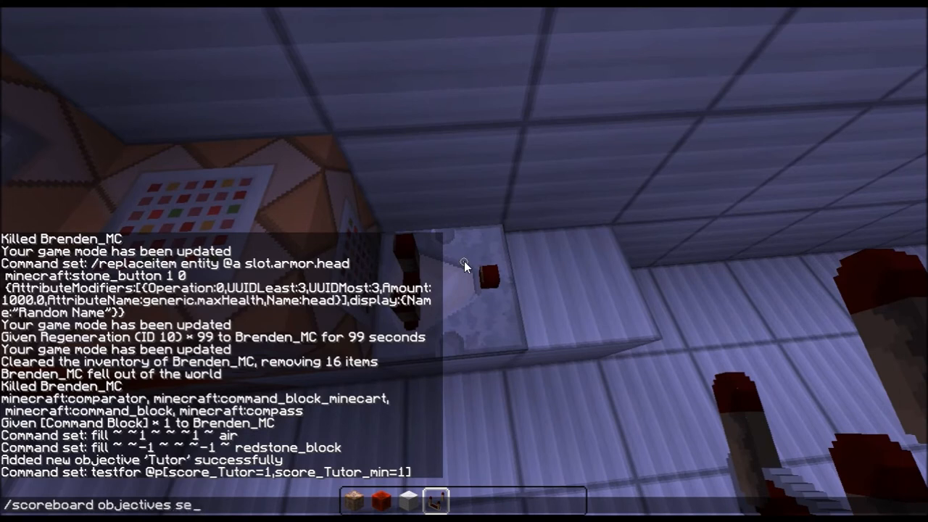
{"action": "key", "text": "BackSpace"}
{"action": "type", "text": "setd"}
{"action": "type", "text": "isplaysi"}
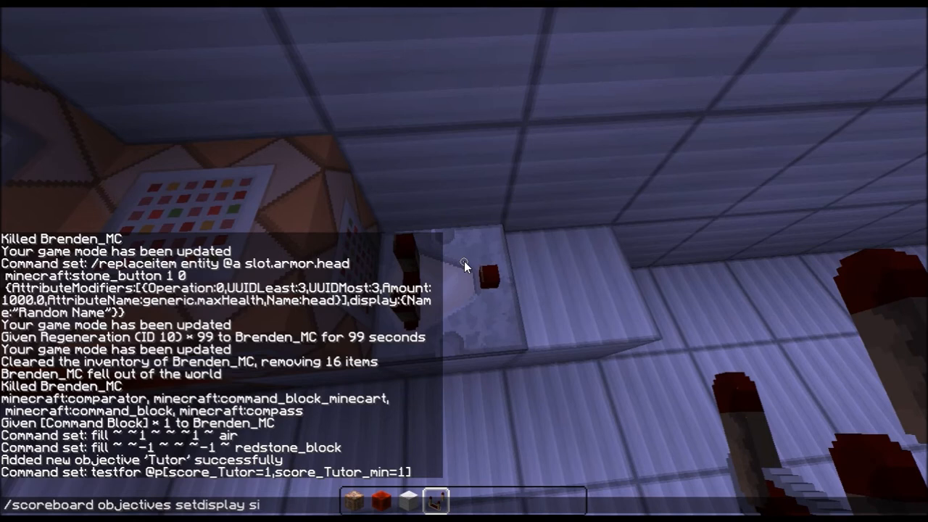
{"action": "type", "text": "deba"}
{"action": "type", "text": "u"}
{"action": "type", "text": "tor"}
{"action": "key", "text": "Return"}
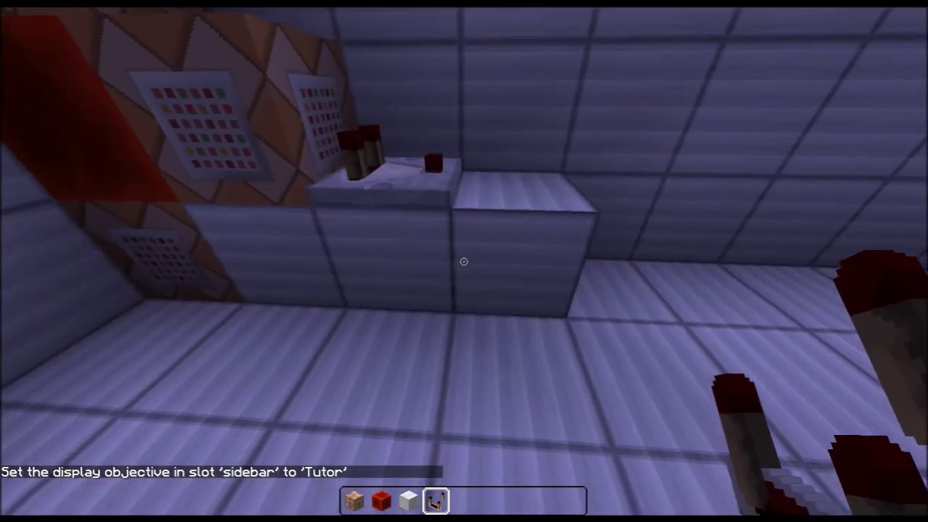
Run /scoreboard players set @a Tutor 0 so the sidebar lists the player at 0
{"action": "key", "text": "slash"}
{"action": "type", "text": "sc"}
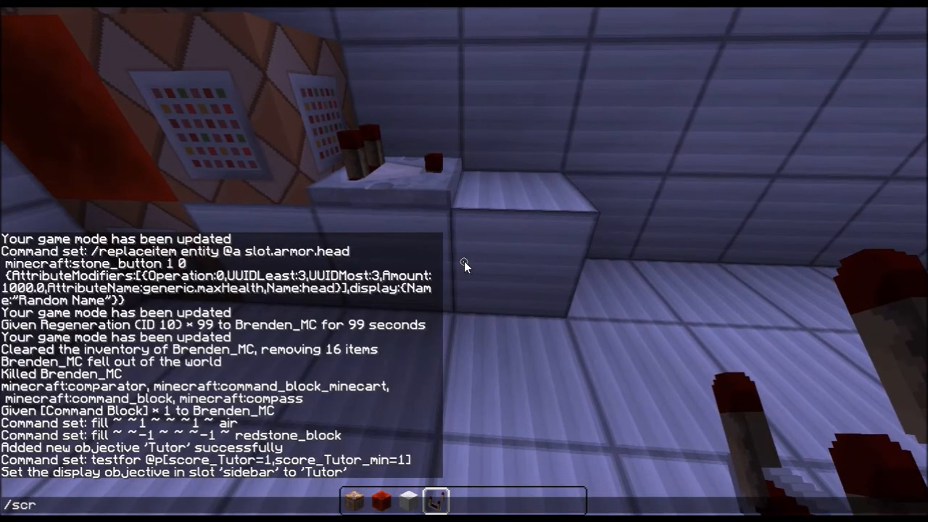
{"action": "type", "text": "oreboard s"}
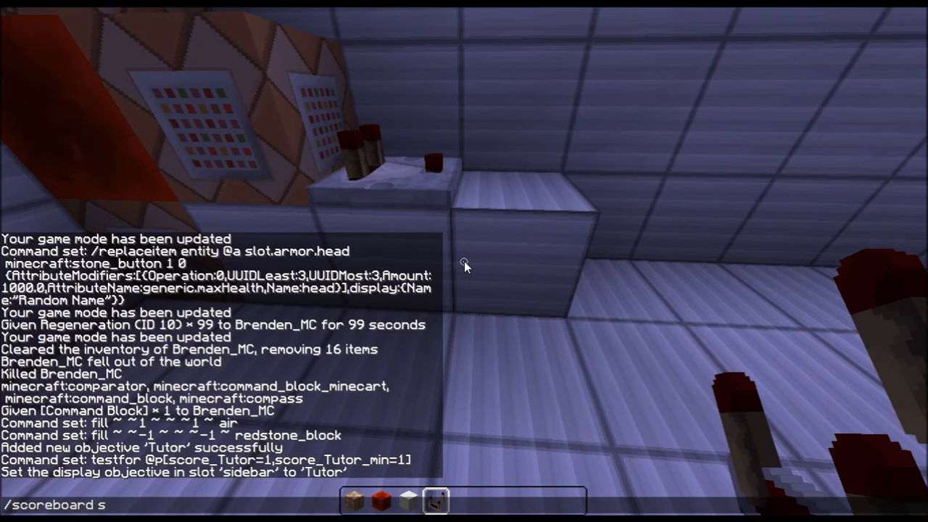
{"action": "key", "text": "BackSpace"}
{"action": "type", "text": "players set"}
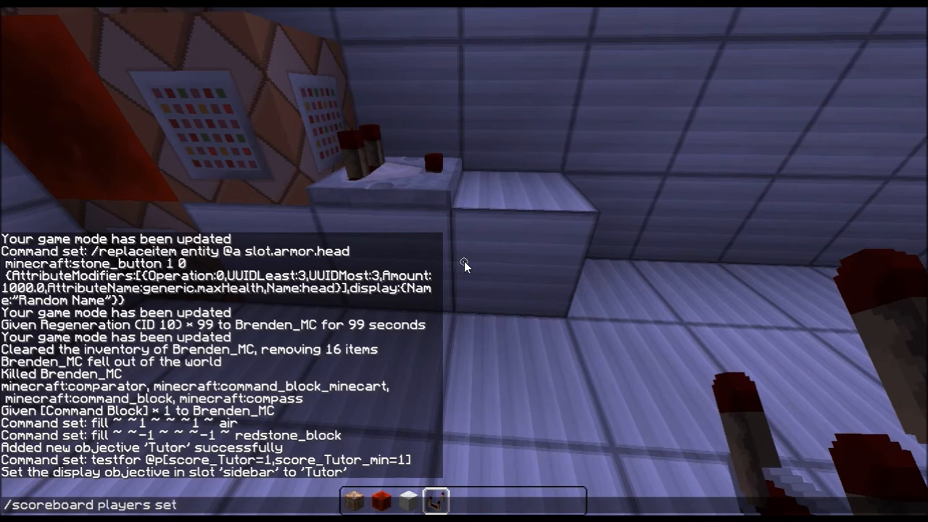
{"action": "type", "text": " @a Tu"}
{"action": "type", "text": "tor 0"}
{"action": "key", "text": "Return"}
{"action": "key", "text": "e"}
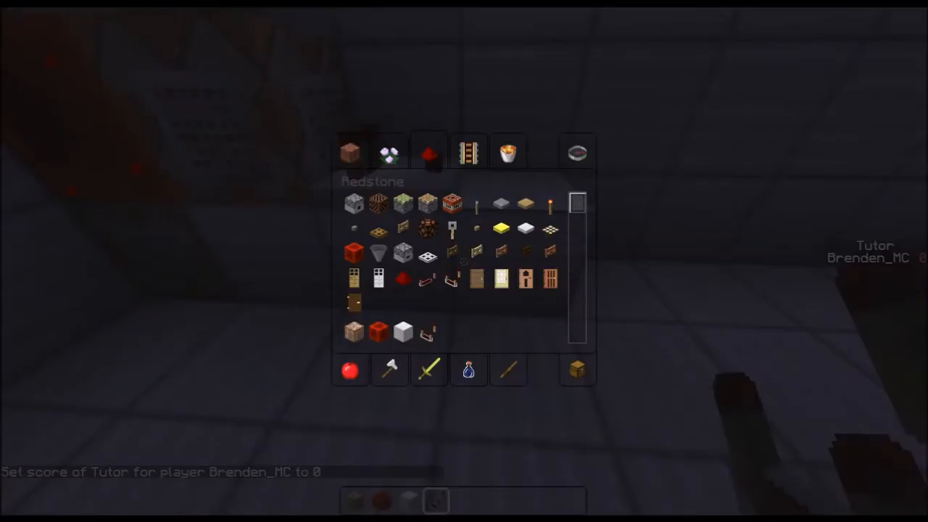
{"action": "key", "text": "e"}
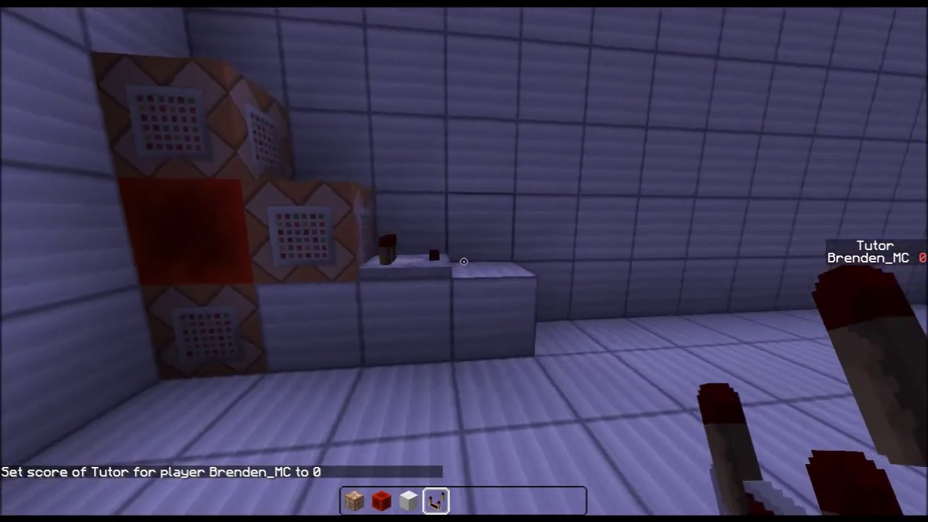
Recall the score command from chat history to set Tutor to 1, then 2
{"action": "right_click", "coordinate": [464, 261]}
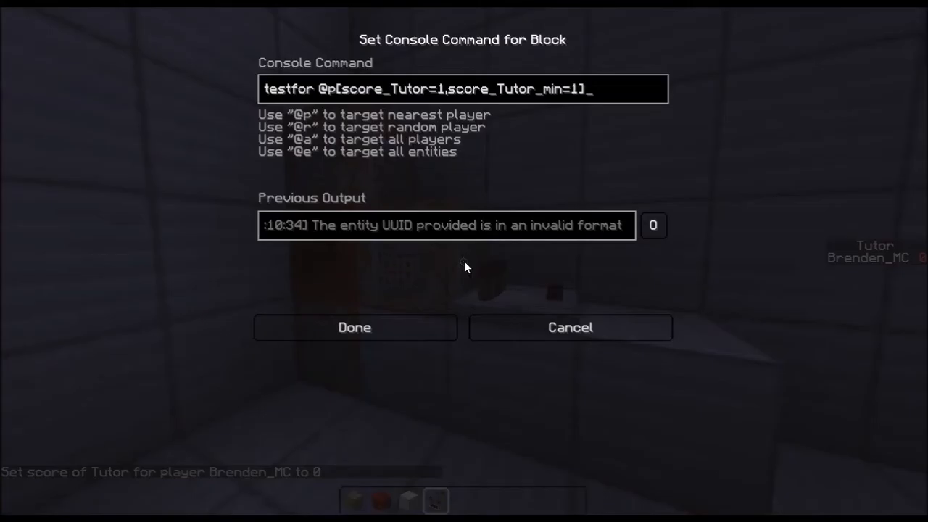
{"action": "key", "text": "Escape"}
{"action": "key", "text": "t"}
{"action": "key", "text": "Up"}
{"action": "key", "text": "Up"}
{"action": "key", "text": "Up"}
{"action": "key", "text": "BackSpace"}
{"action": "type", "text": "1"}
{"action": "key", "text": "Return"}
{"action": "type", "text": "/"}
{"action": "key", "text": "Up"}
{"action": "key", "text": "BackSpace"}
{"action": "type", "text": "2"}
{"action": "key", "text": "Return"}
Edit the testfor block so score_Tutor=5, accepting scores from 1 to 5
{"action": "right_click", "coordinate": [464, 261]}
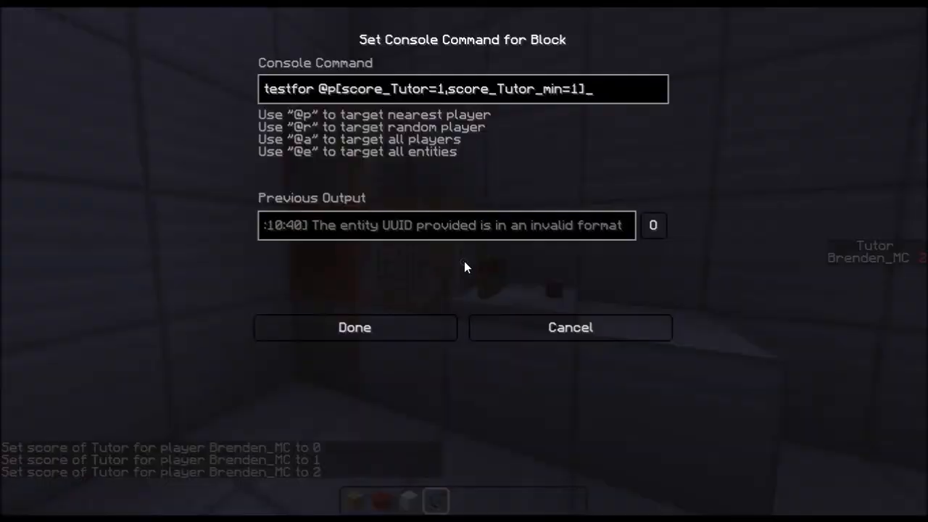
{"action": "left_click", "coordinate": [447, 92]}
{"action": "key", "text": "BackSpace"}
{"action": "type", "text": "5"}
{"action": "left_click", "coordinate": [355, 327]}
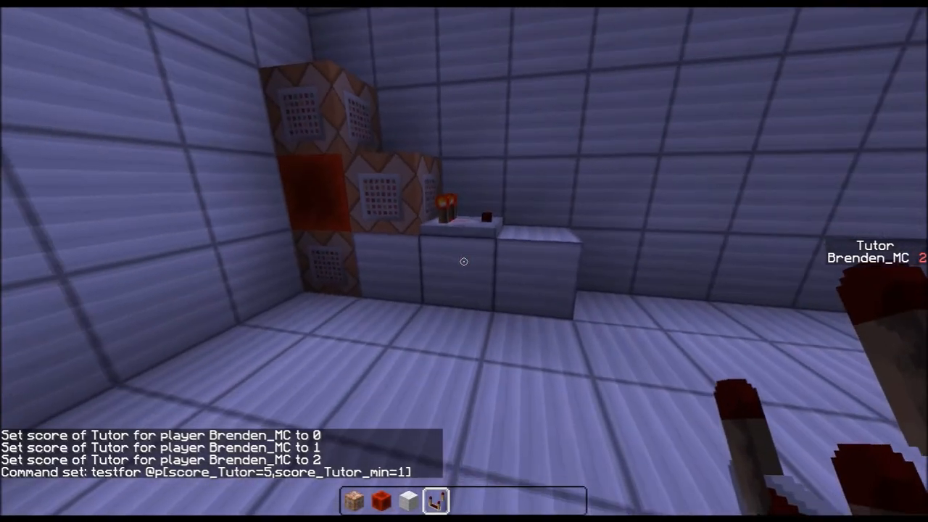
Step the Tutor score to 1, 2 and 3 by recalling the scoreboard command from history
{"action": "key", "text": "t"}
{"action": "key", "text": "Up"}
{"action": "key", "text": "Up"}
{"action": "key", "text": "Return"}
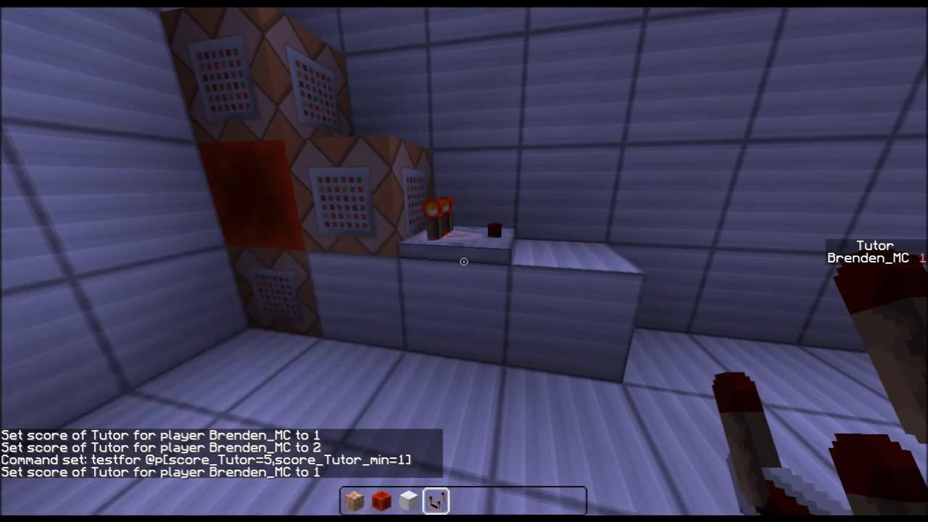
{"action": "key", "text": "t"}
{"action": "key", "text": "Up"}
{"action": "key", "text": "Return"}
{"action": "key", "text": "t"}
{"action": "key", "text": "Up"}
{"action": "key", "text": "Return"}
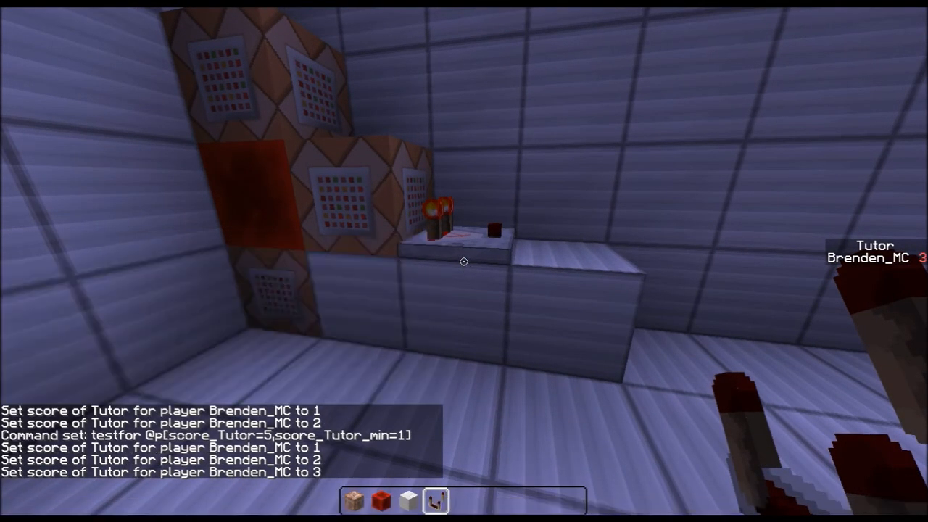
Continue stepping Tutor up through 6 to test the range, then reopen the testfor block's editor
{"action": "key", "text": "t"}
{"action": "key", "text": "Up"}
{"action": "key", "text": "BackSpace"}
{"action": "type", "text": "4"}
{"action": "key", "text": "Return"}
{"action": "key", "text": "t"}
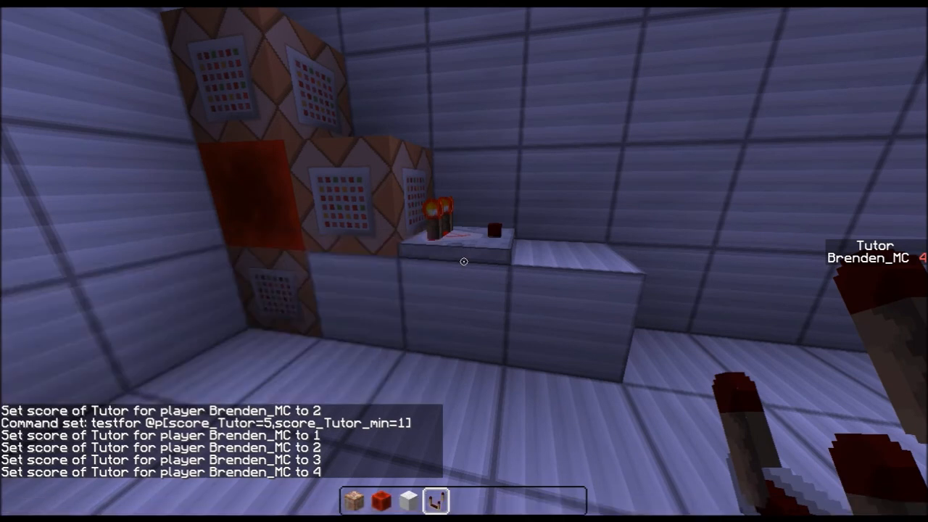
{"action": "key", "text": "Up"}
{"action": "key", "text": "BackSpace"}
{"action": "type", "text": "5"}
{"action": "key", "text": "Return"}
{"action": "type", "text": "t/scoreboard players set @a Tutor 6"}
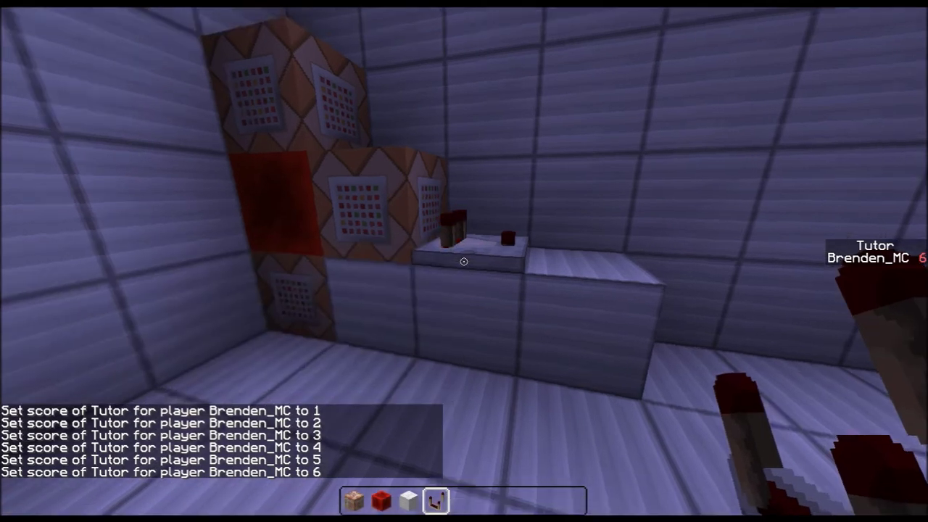
{"action": "right_click", "coordinate": [464, 261]}
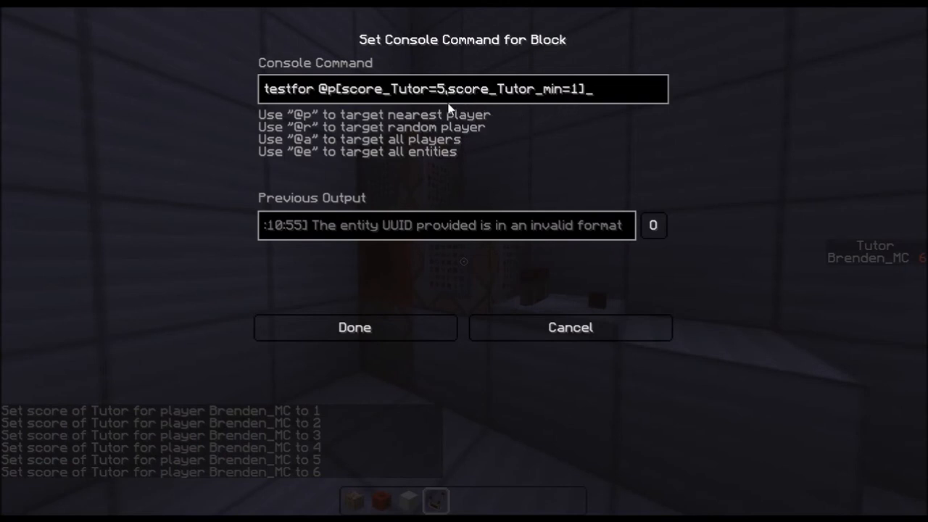
Close the testfor editor, briefly view the other command blocks' commands, and resume play with all editors closed
{"action": "key", "text": "Escape"}
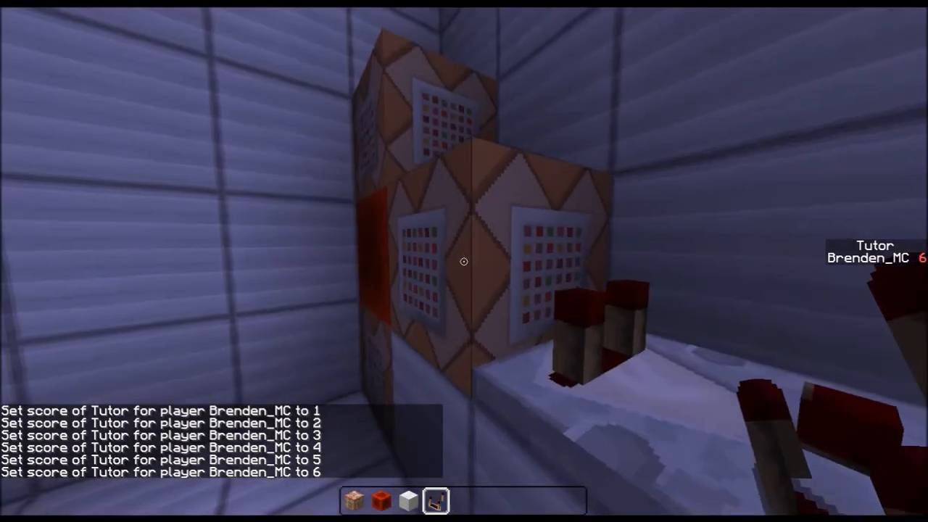
{"action": "right_click", "coordinate": [464, 261]}
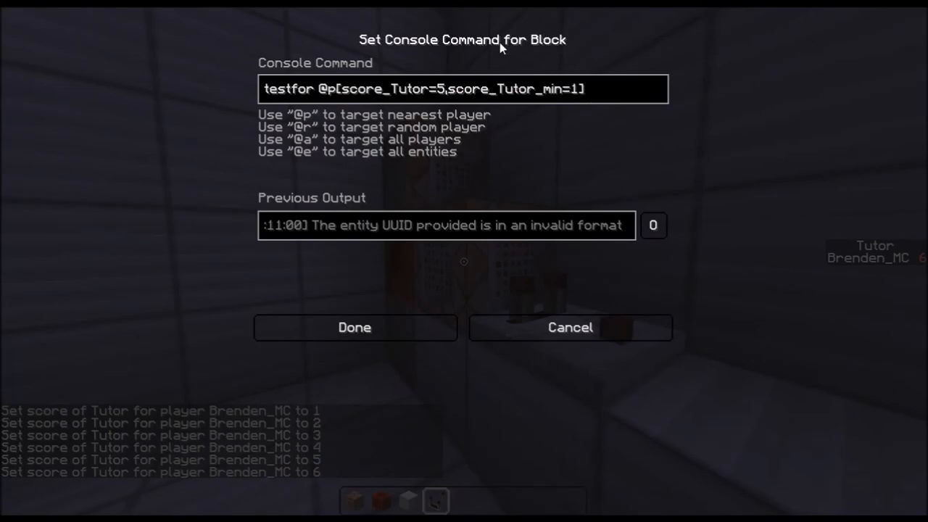
{"action": "key", "text": "Escape"}
{"action": "right_click", "coordinate": [464, 261]}
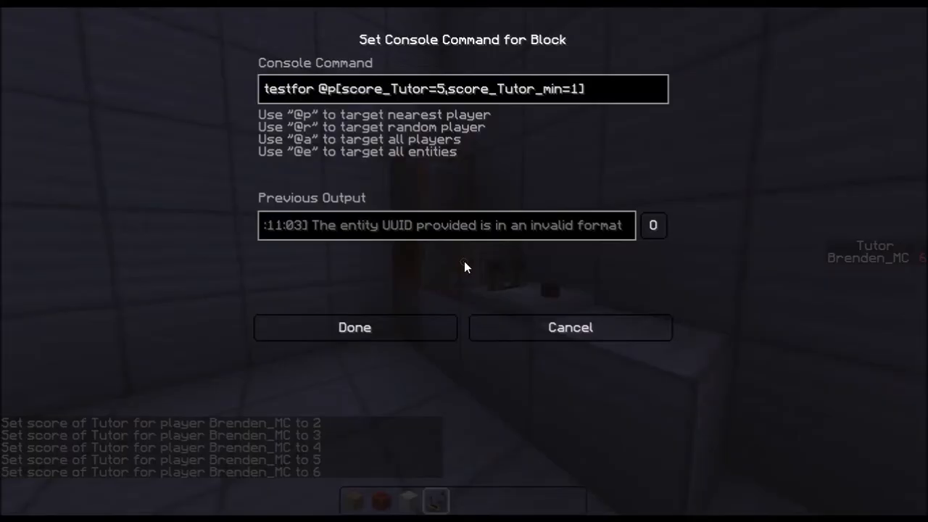
{"action": "key", "text": "Escape"}
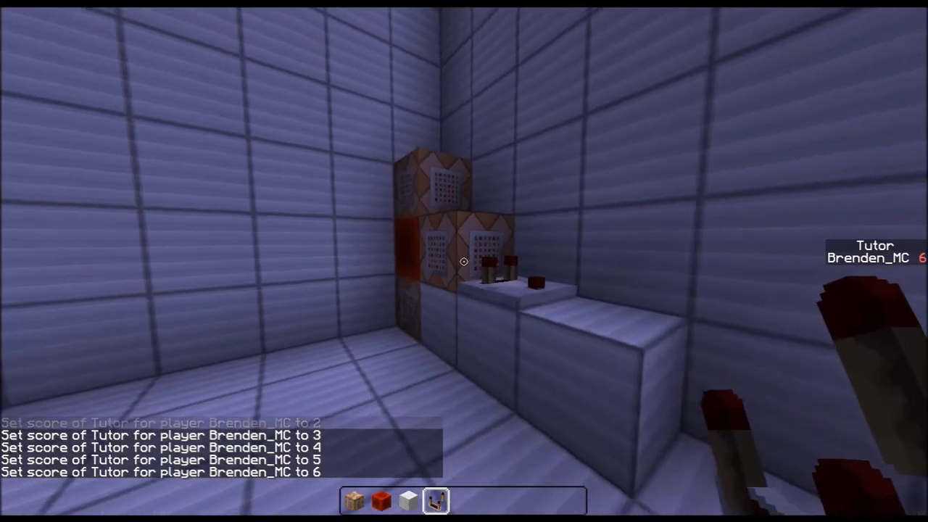
{"action": "key", "text": "F5"}
{"action": "key", "text": "F5"}
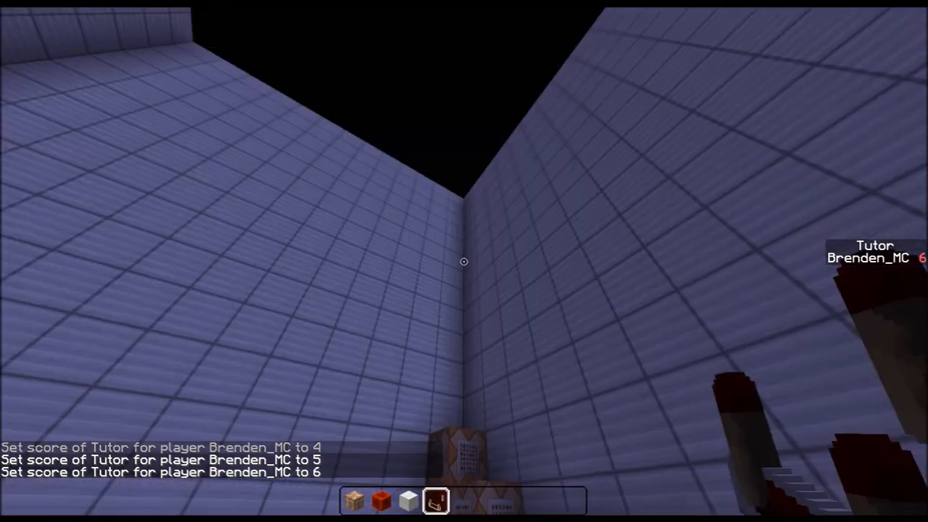